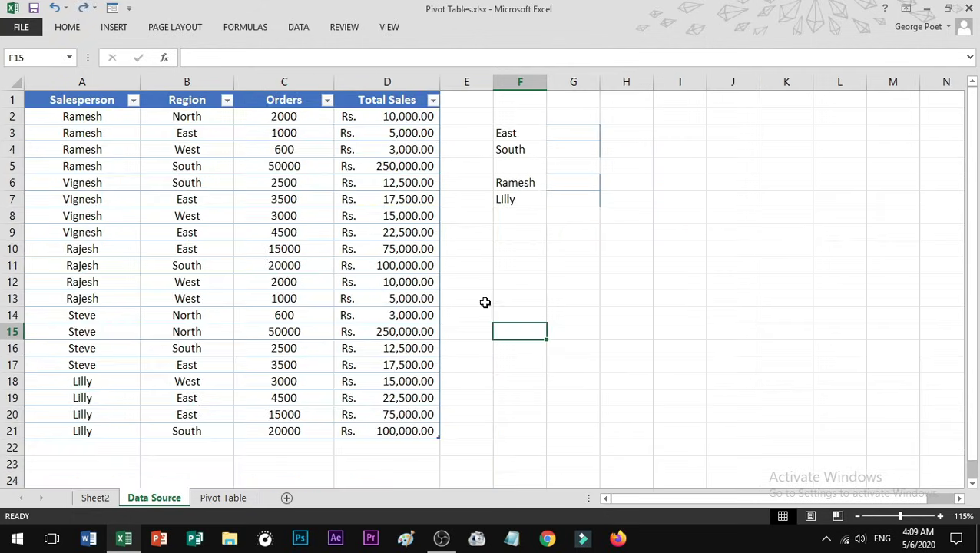
Enter a SUM of the Total Sales values in D22, giving Rs. 1,021,000.00.
click(394, 452)
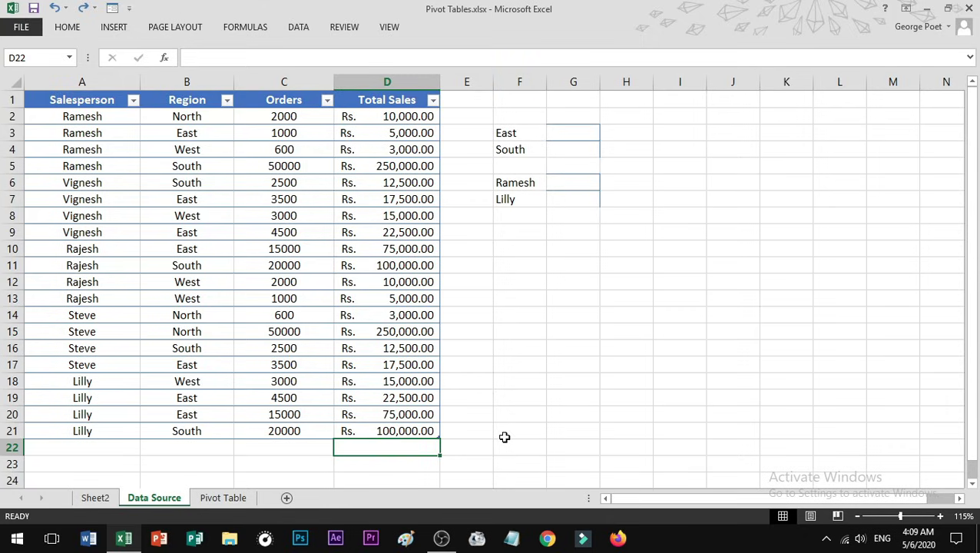
text(=sum()
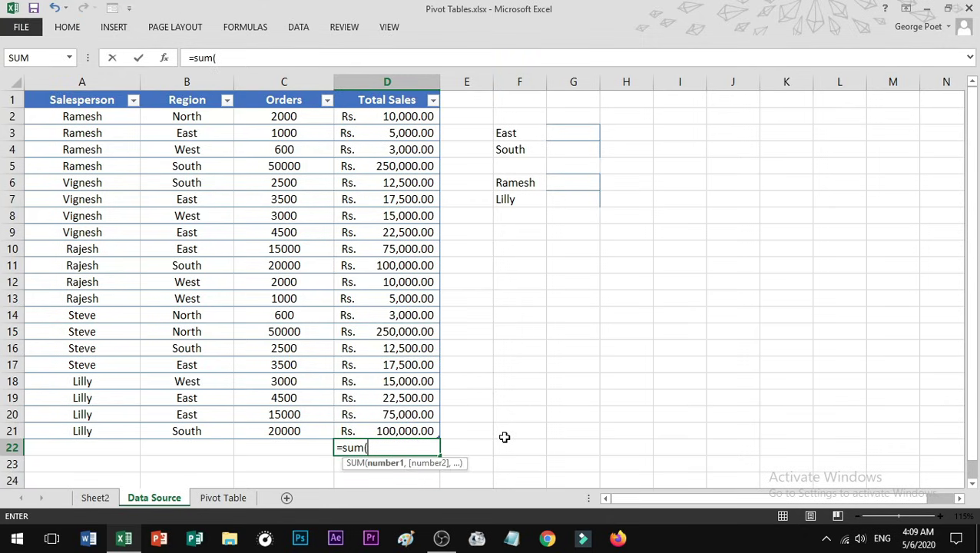
mouse_move(371, 116)
mouse_down()
mouse_move(390, 262)
mouse_move(384, 431)
mouse_up()
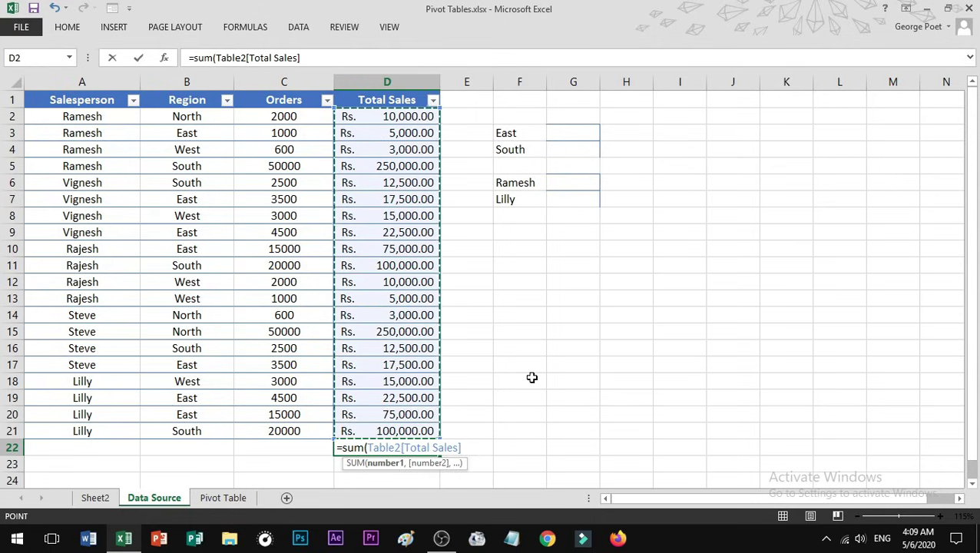
text())
key(Return)
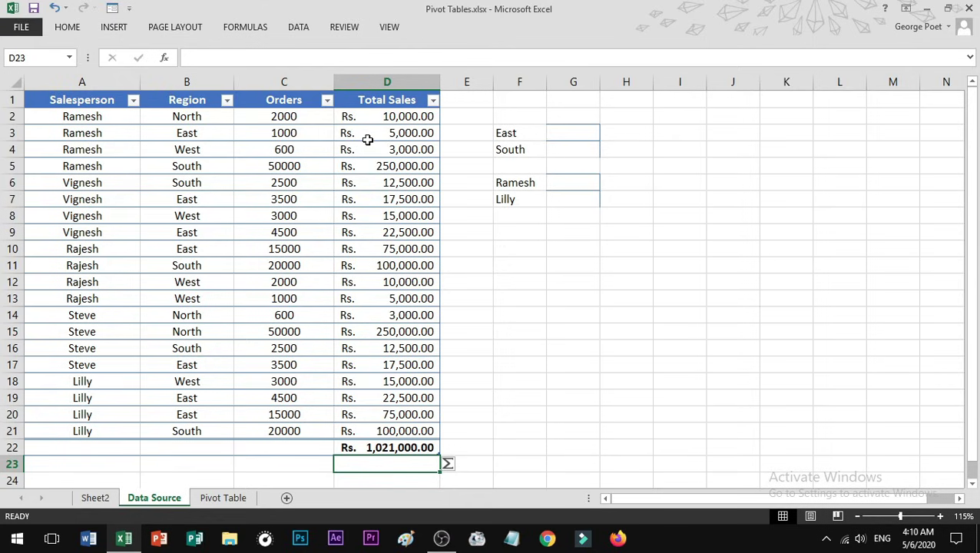
Select the Total Sales values to check their sum, then inspect empty cells G2 to I2.
drag(372, 118, 375, 428)
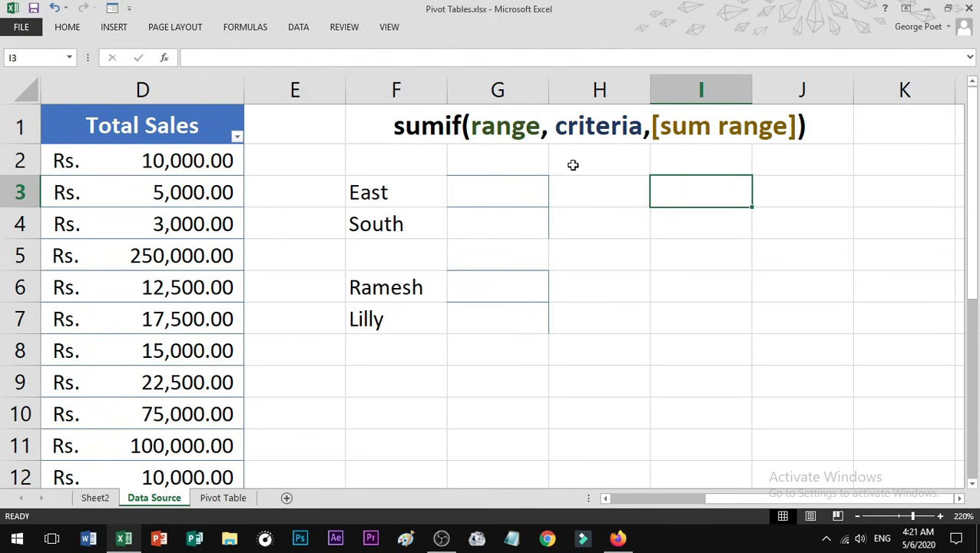
click(531, 159)
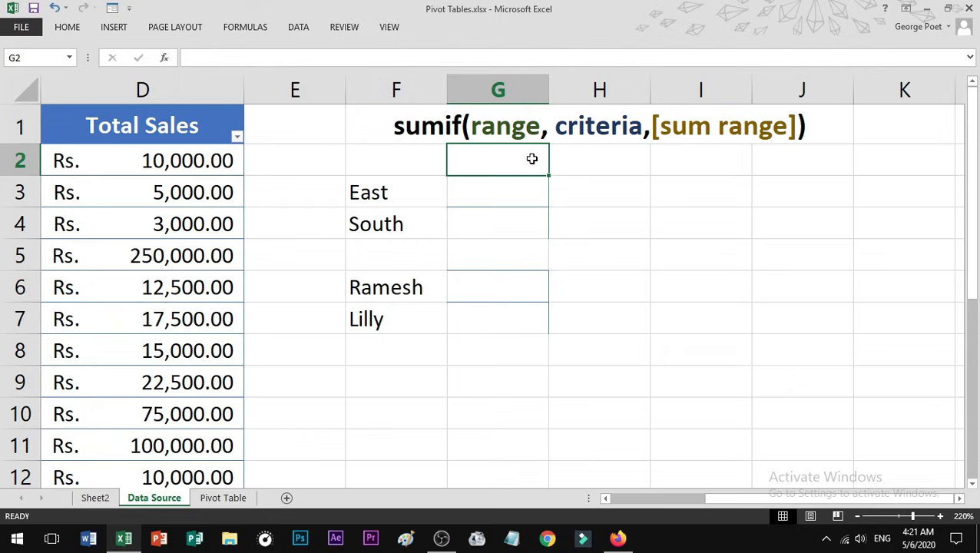
click(595, 163)
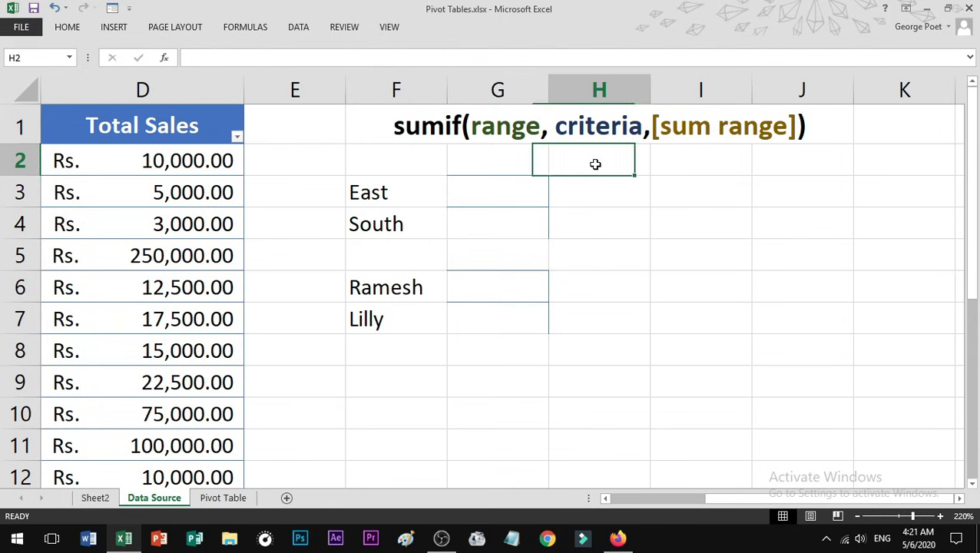
click(719, 158)
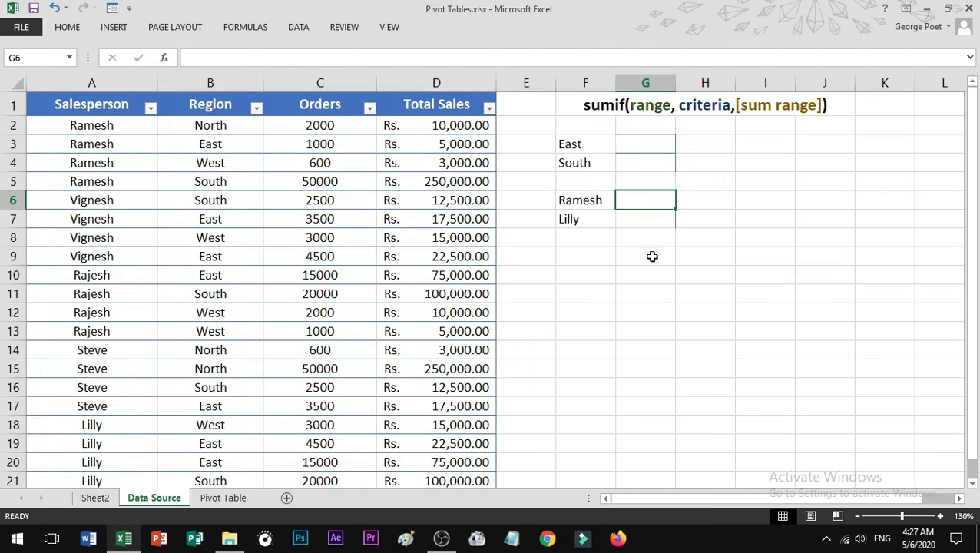
Start a SUMIF formula in G3 beside the East label, typed up to '=sumif('.
click(582, 203)
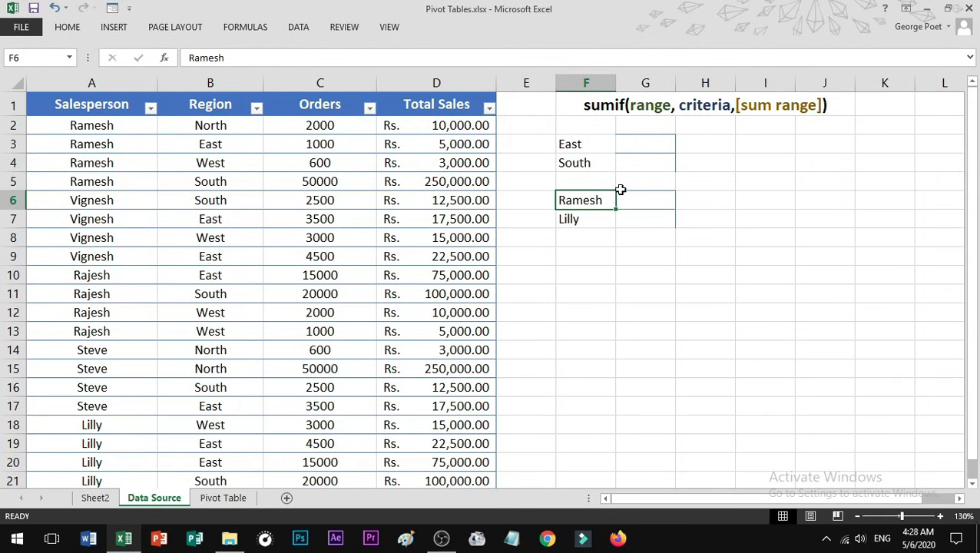
click(603, 146)
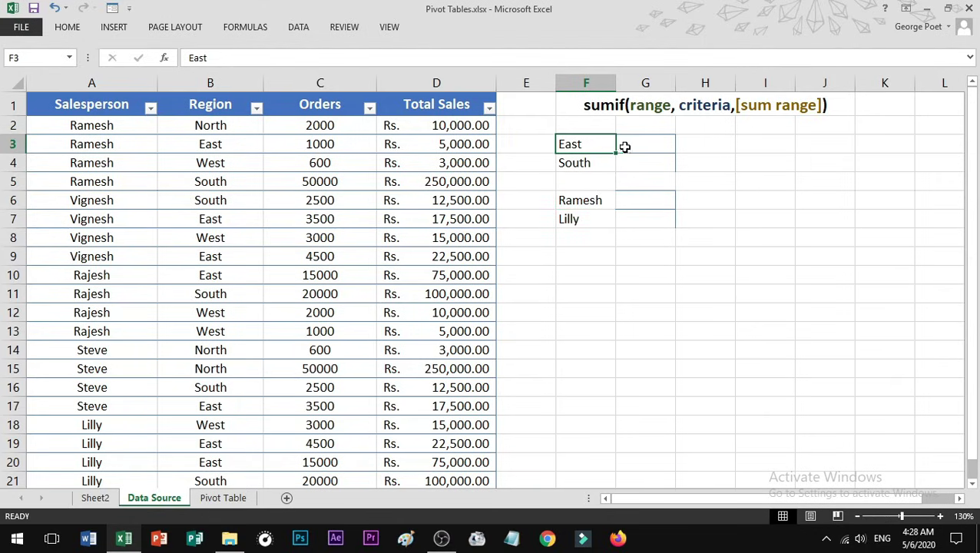
click(636, 148)
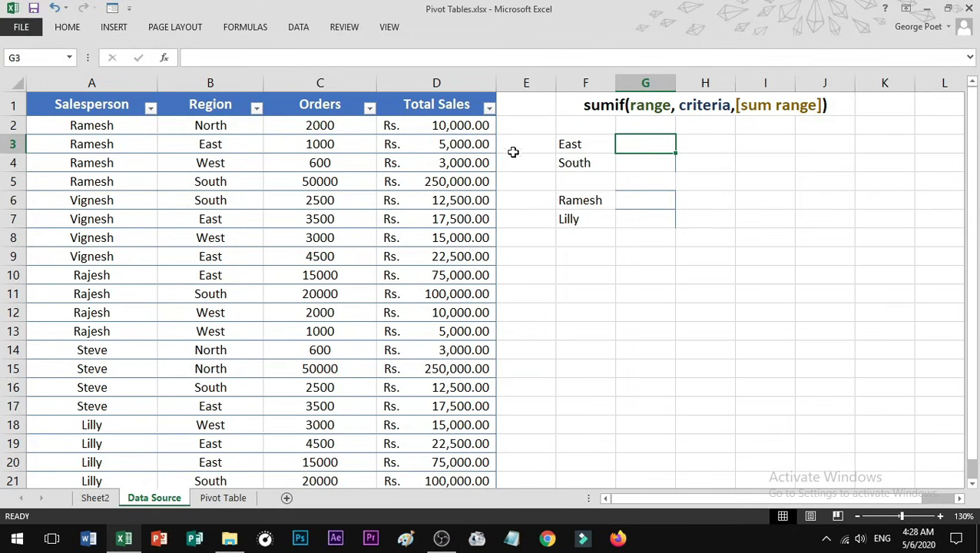
click(345, 57)
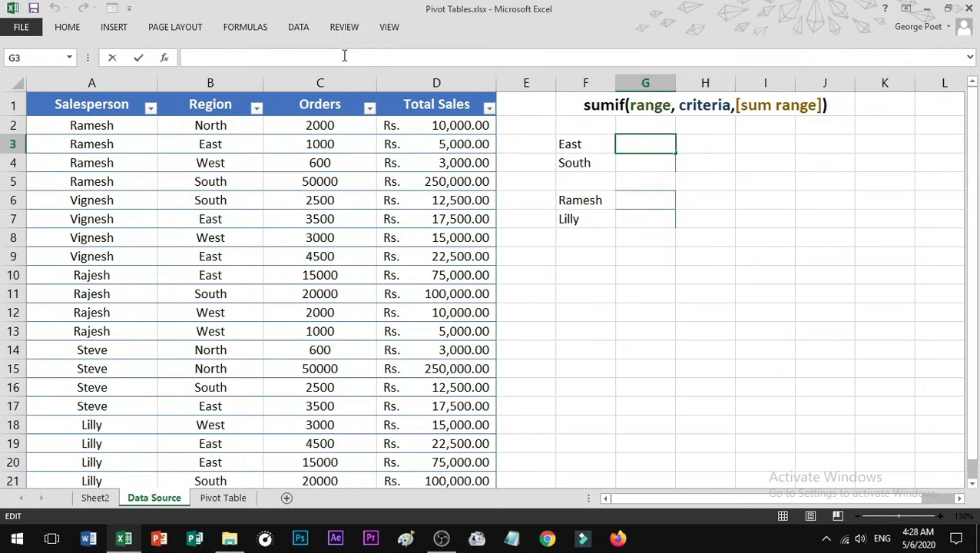
text(=)
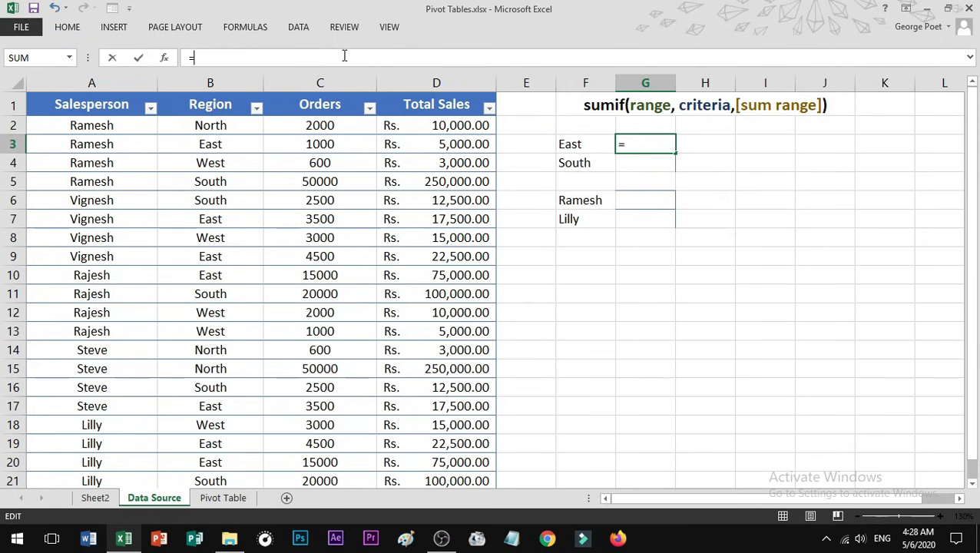
text(sumif)
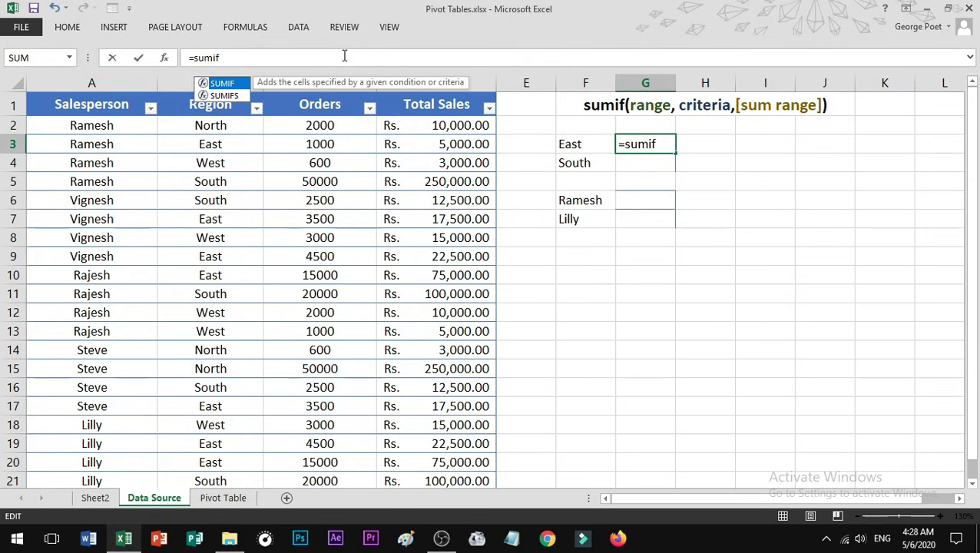
text(()
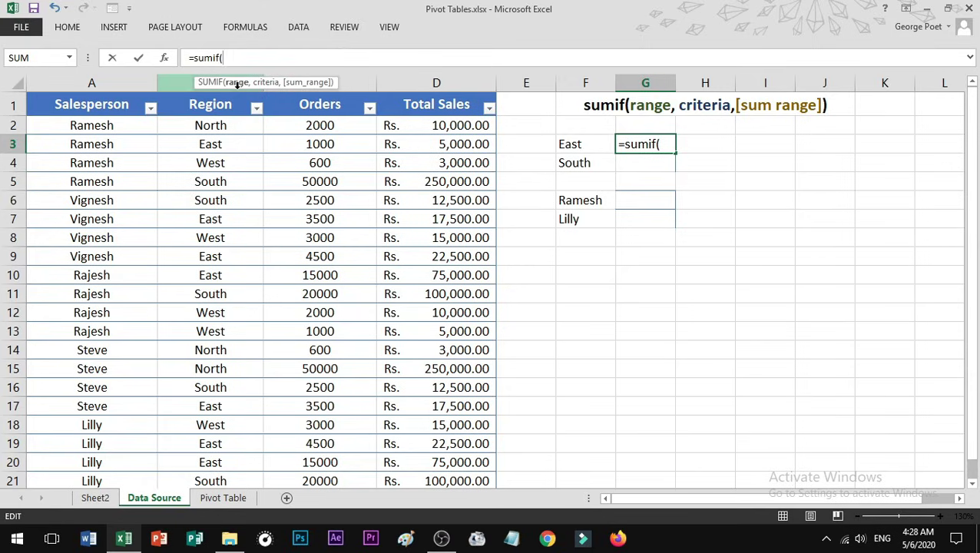
key(F2)
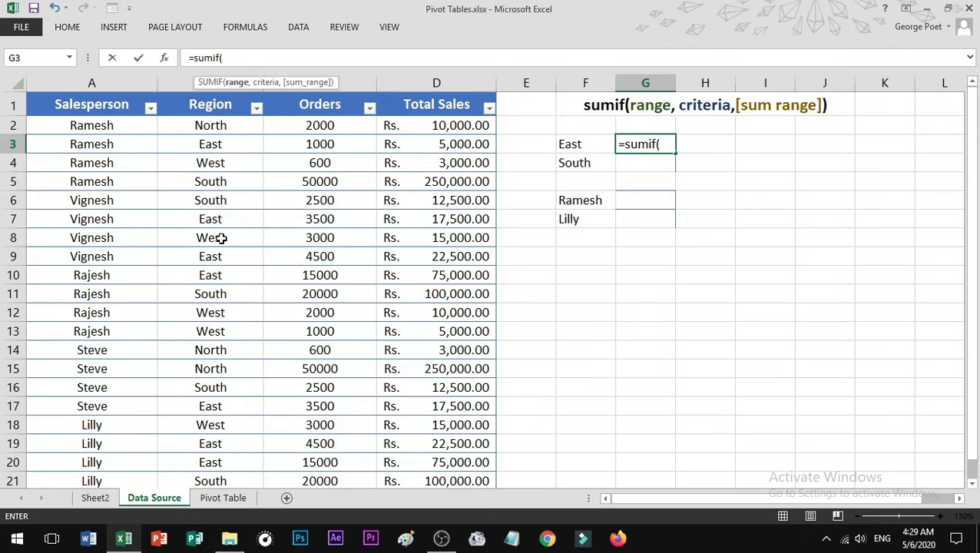
Give the SUMIF the Region column as range, F3 as criterion and Total Sales as sum range.
drag(241, 125, 241, 479)
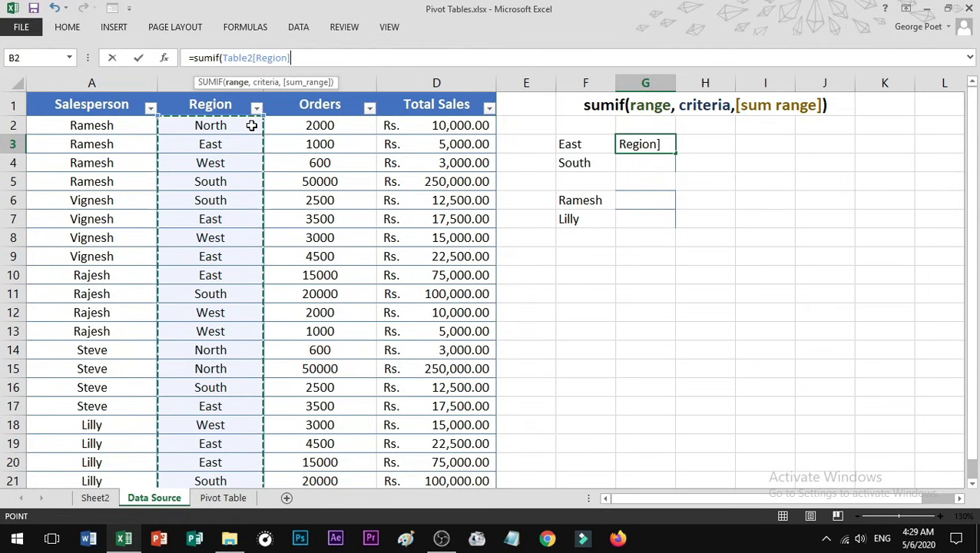
text(,)
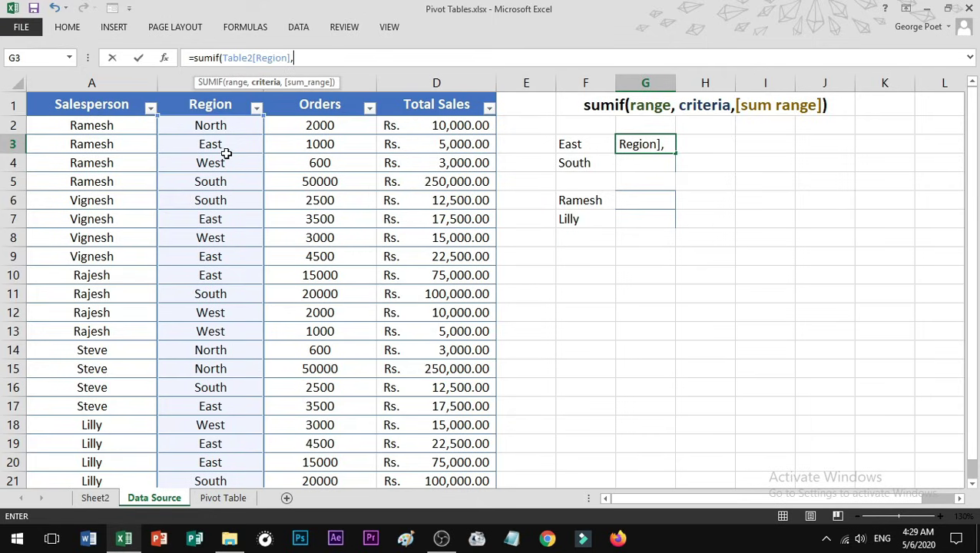
click(605, 143)
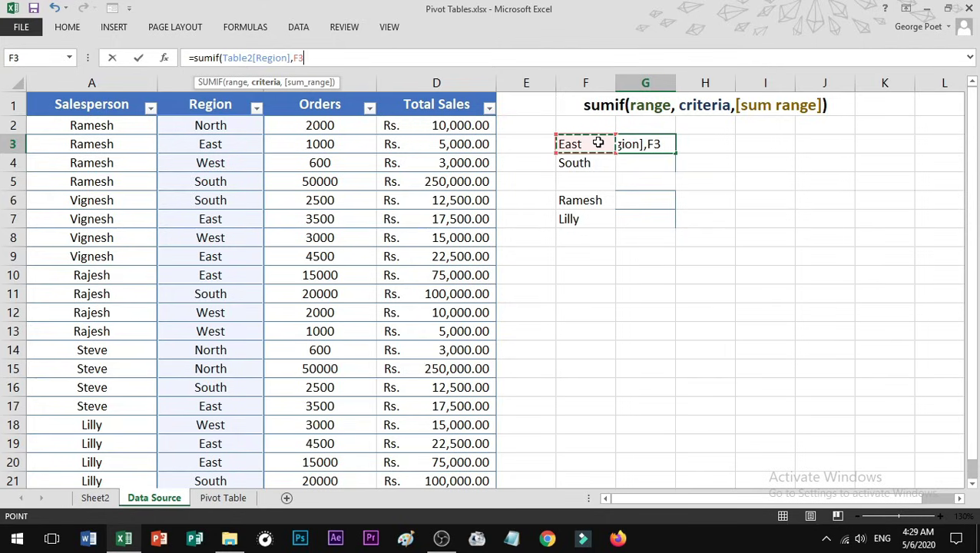
text(,)
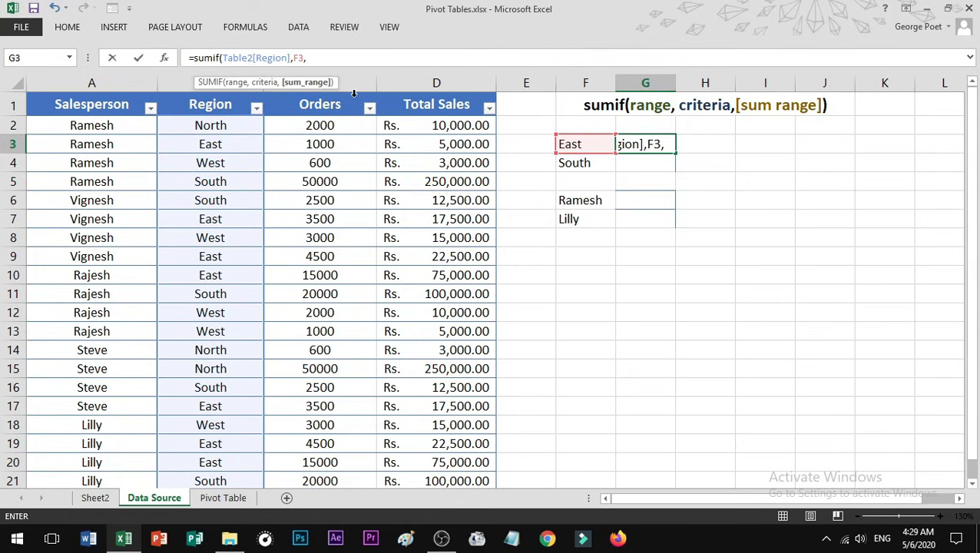
click(426, 125)
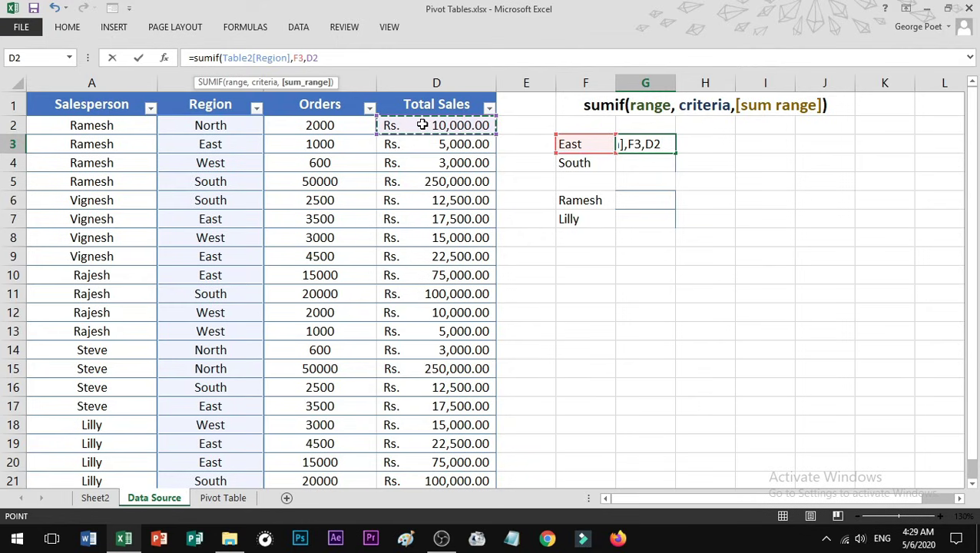
drag(423, 125, 439, 481)
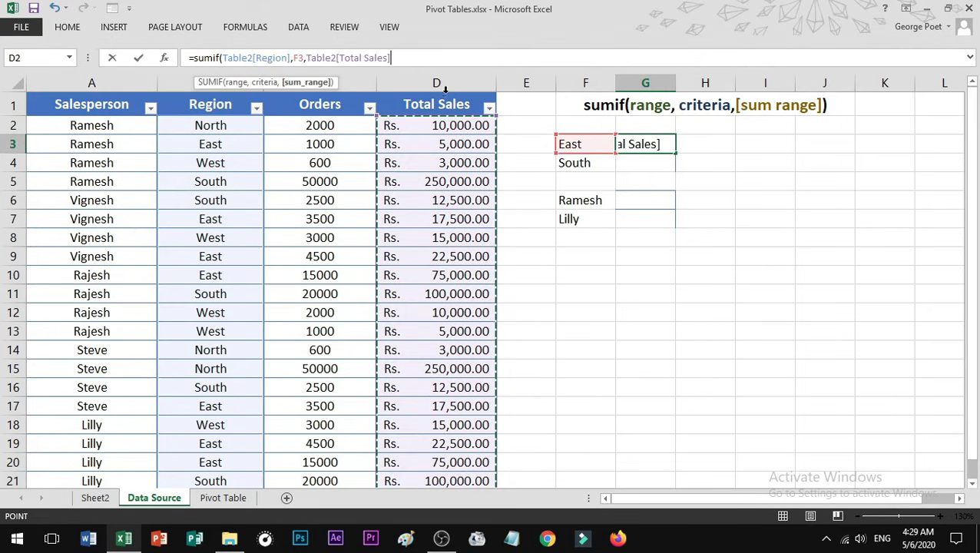
click(430, 60)
text())
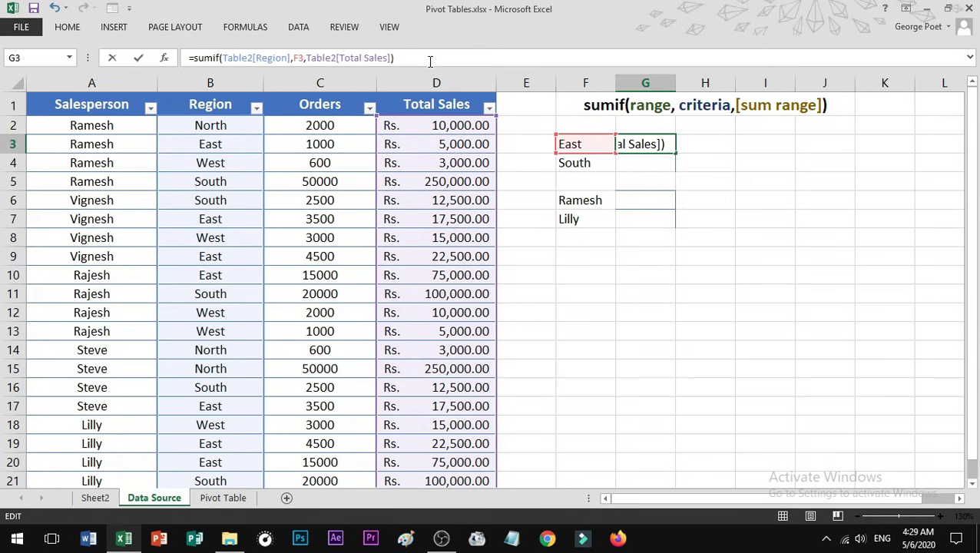
Confirm the East SUMIF total and pick the East-region sales to verify Rs. 235,000.00.
key(Return)
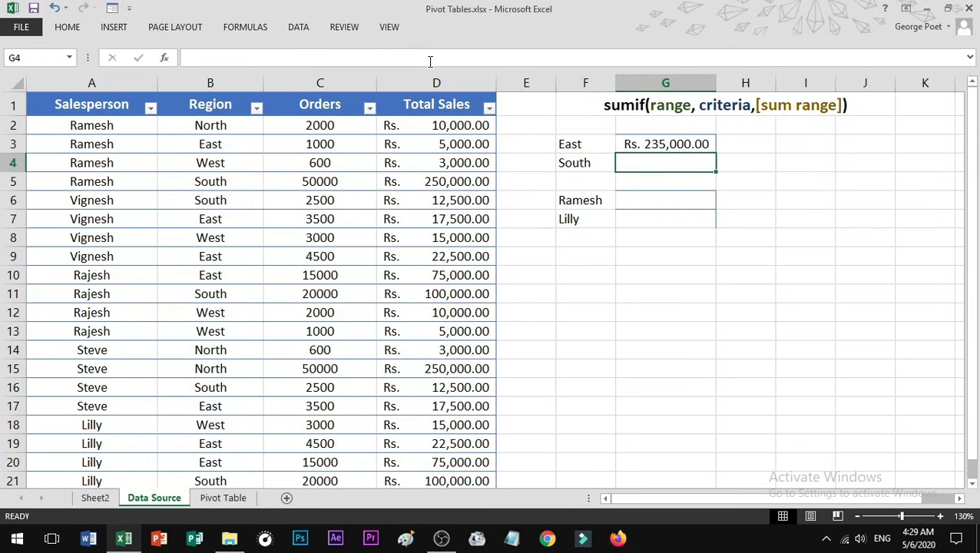
click(659, 150)
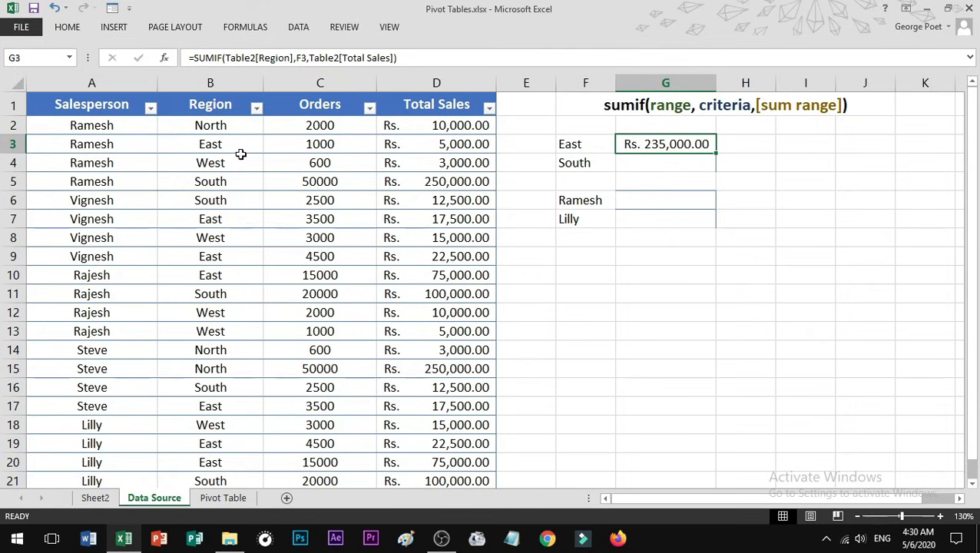
click(422, 146)
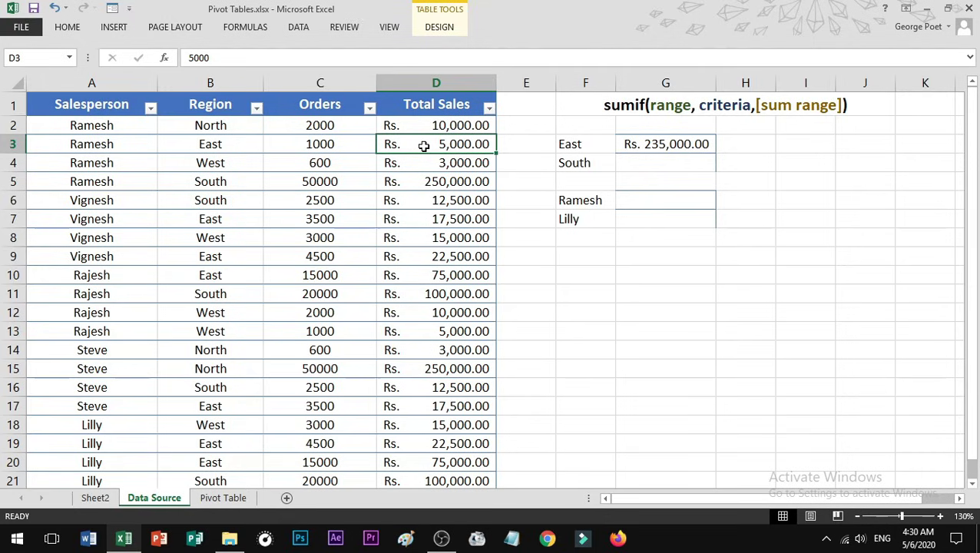
ctrl+click(413, 221)
ctrl+click(420, 255)
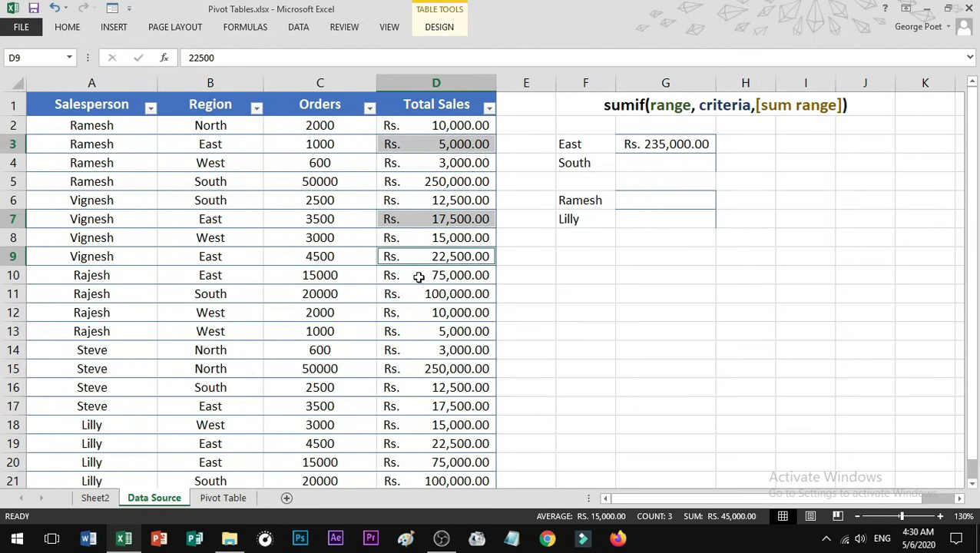
ctrl+click(417, 279)
ctrl+click(415, 407)
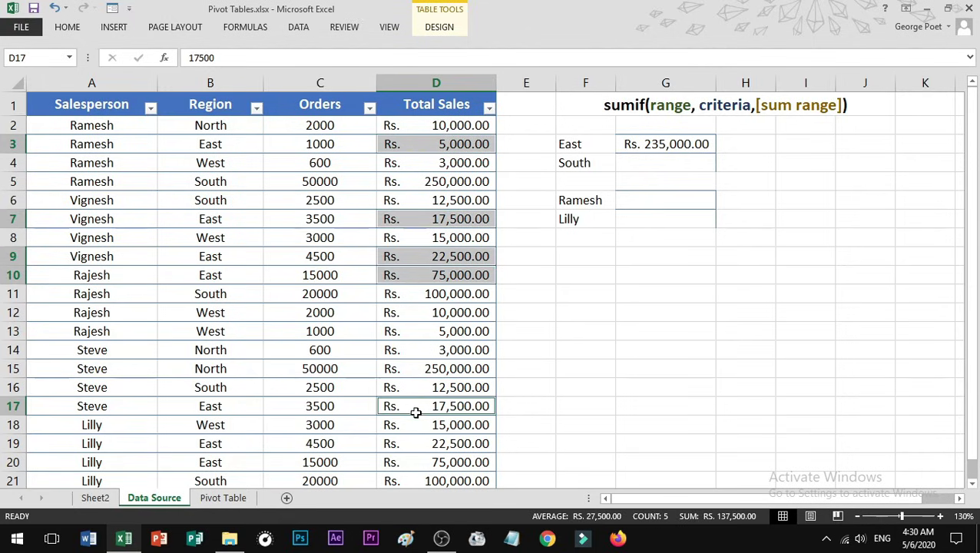
ctrl+click(415, 444)
ctrl+click(417, 464)
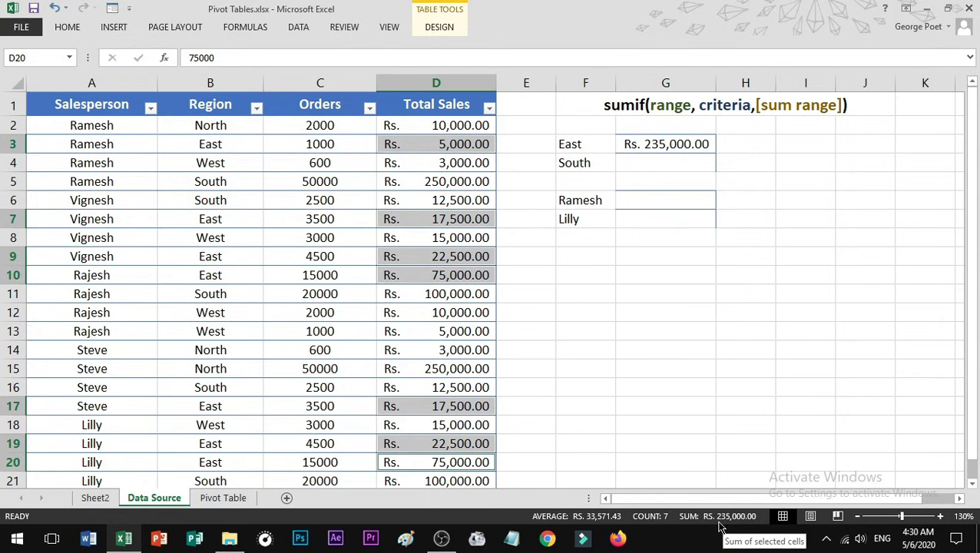
Fill G3's SUMIF formula down to G4, giving South's total of Rs. 475,000.00.
click(671, 156)
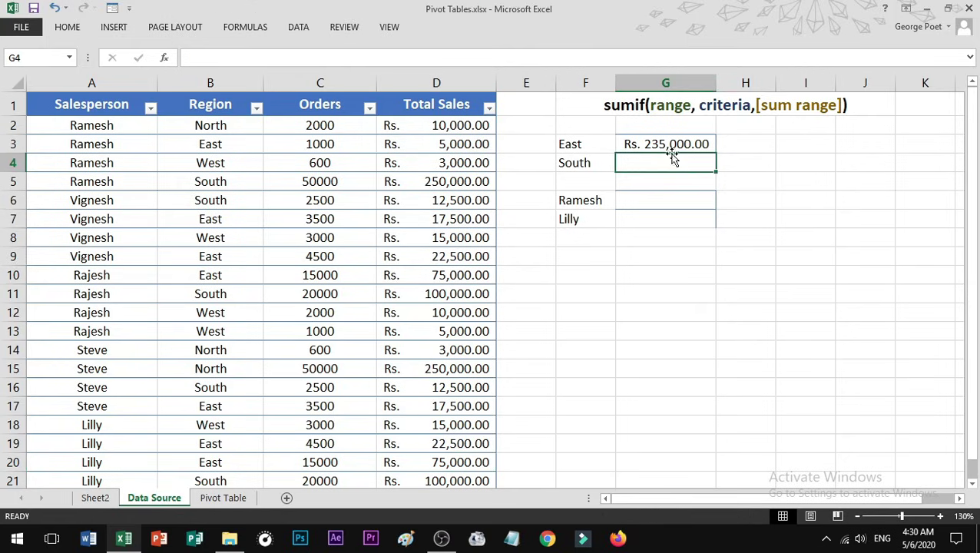
click(695, 146)
drag(715, 153, 715, 171)
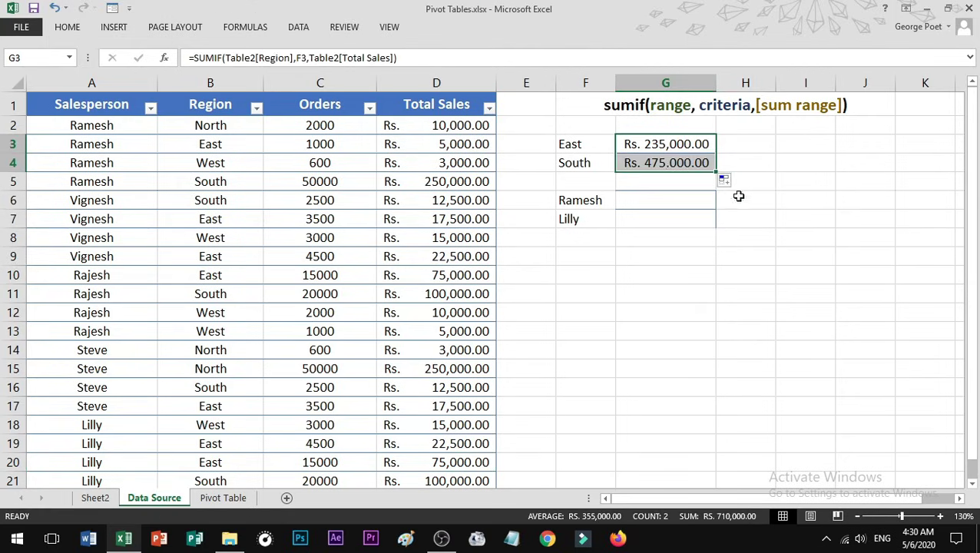
click(733, 216)
click(662, 203)
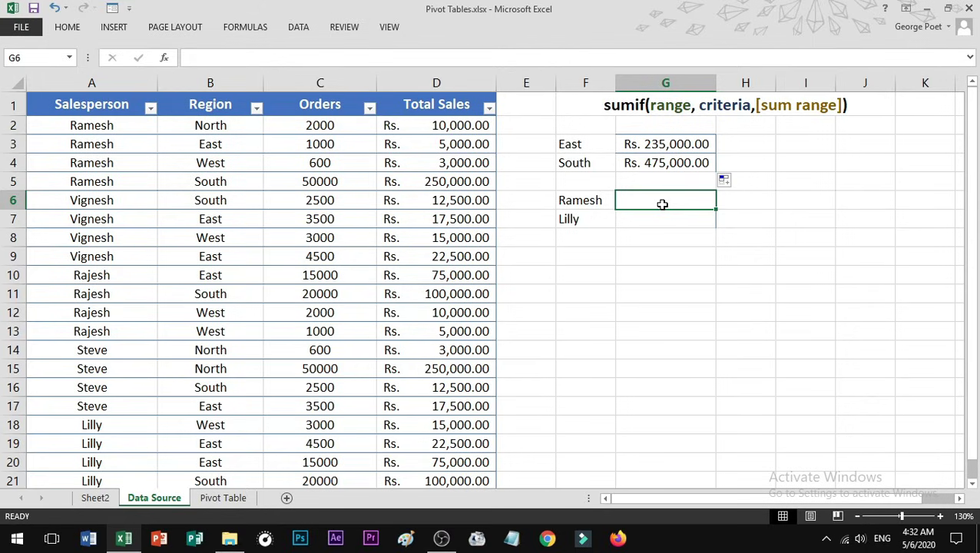
Enter a SUMIF in G6 over Salesperson with criterion F6 and Total Sales, giving Rs. 268,000.00.
click(230, 56)
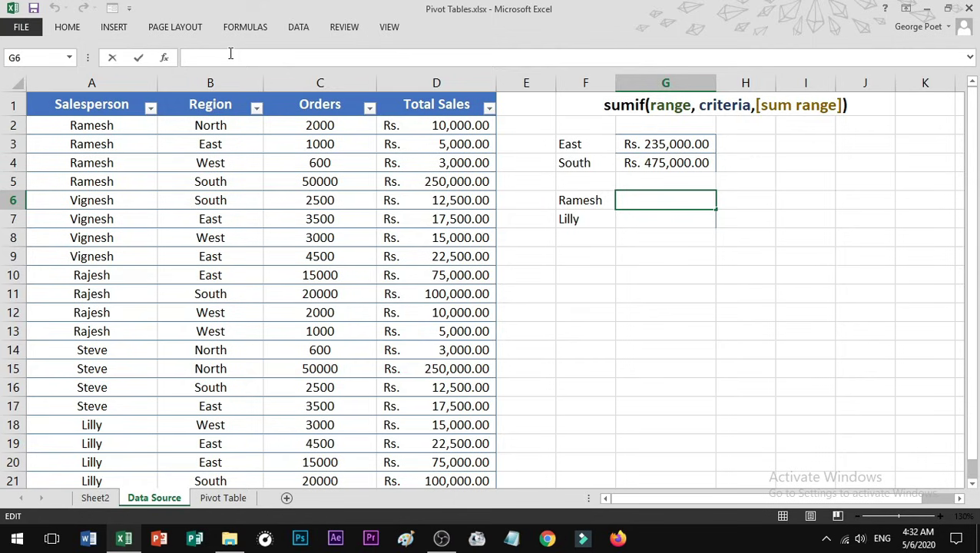
text(=sumif)
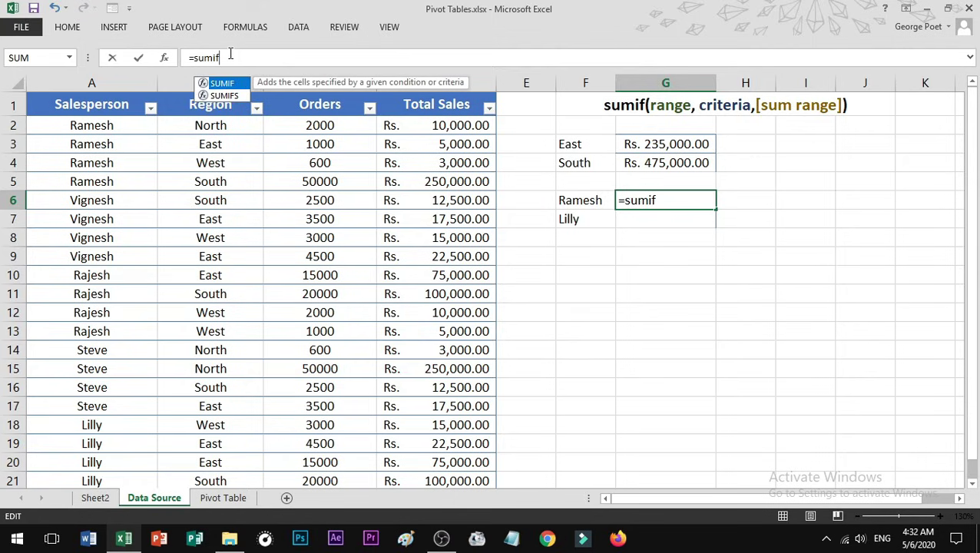
text(()
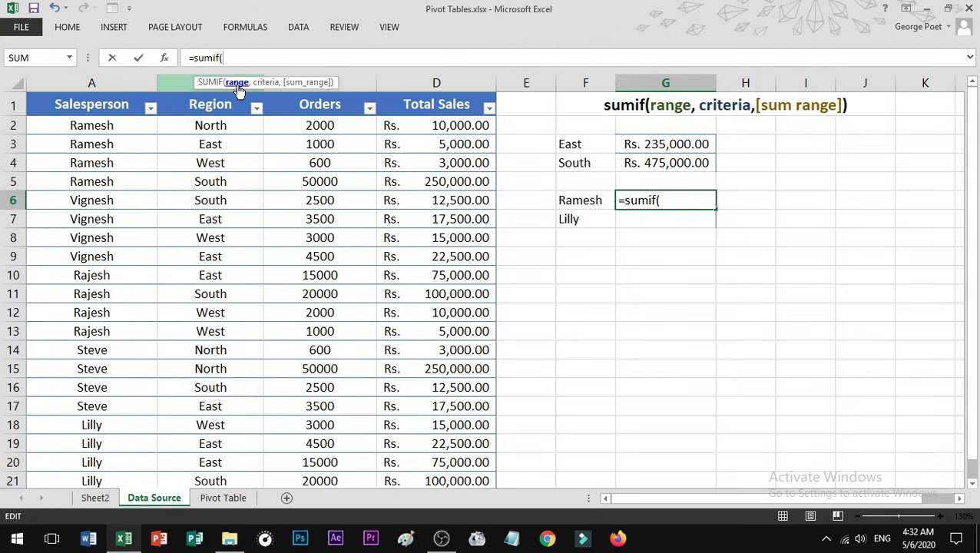
drag(123, 125, 121, 503)
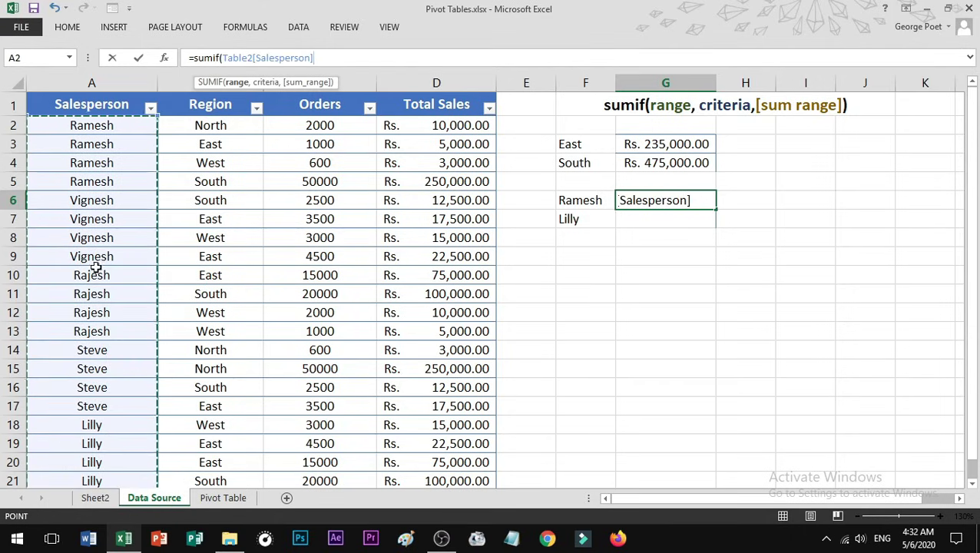
text(,)
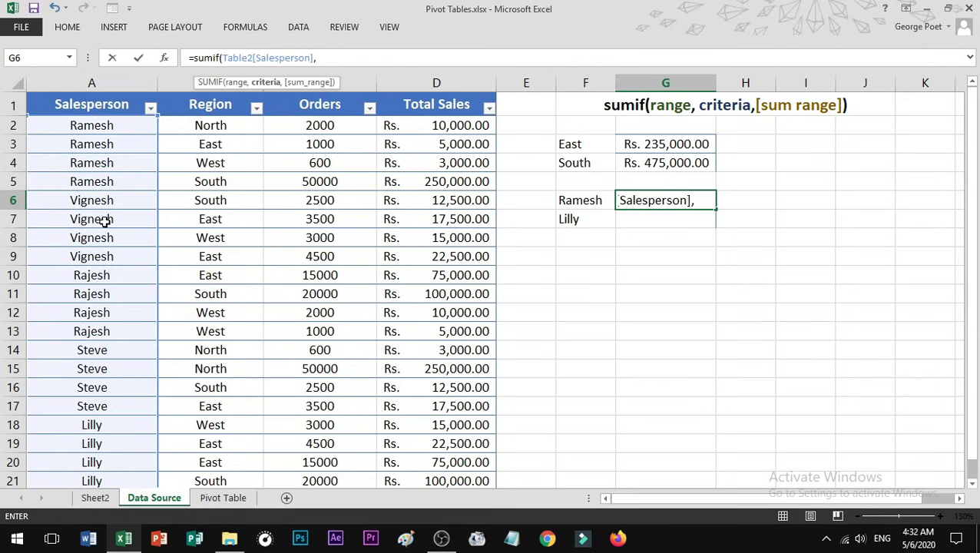
click(599, 201)
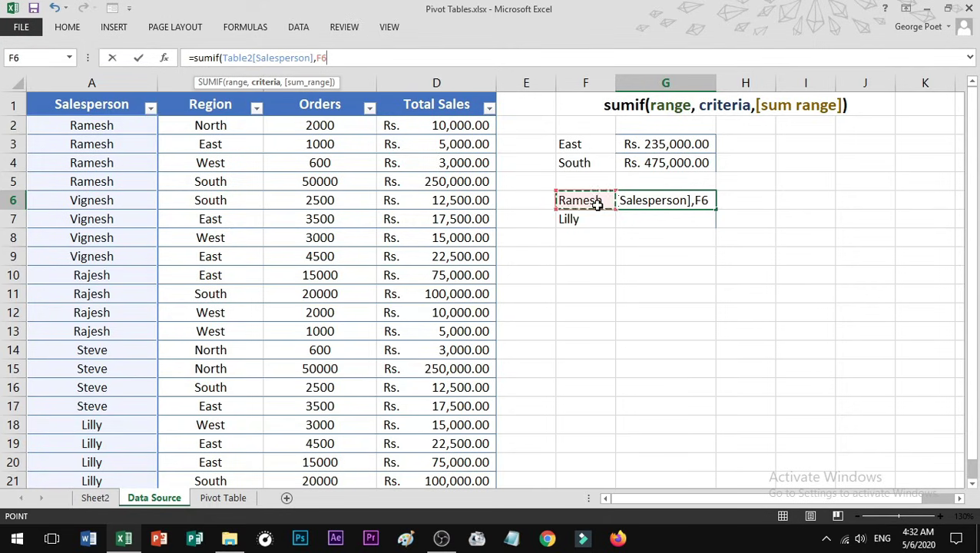
text(,)
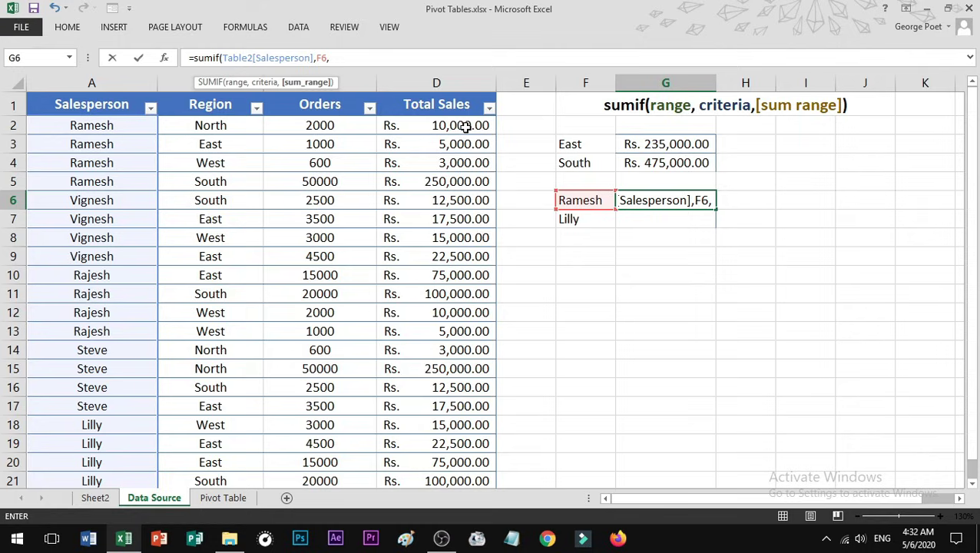
drag(461, 125, 459, 477)
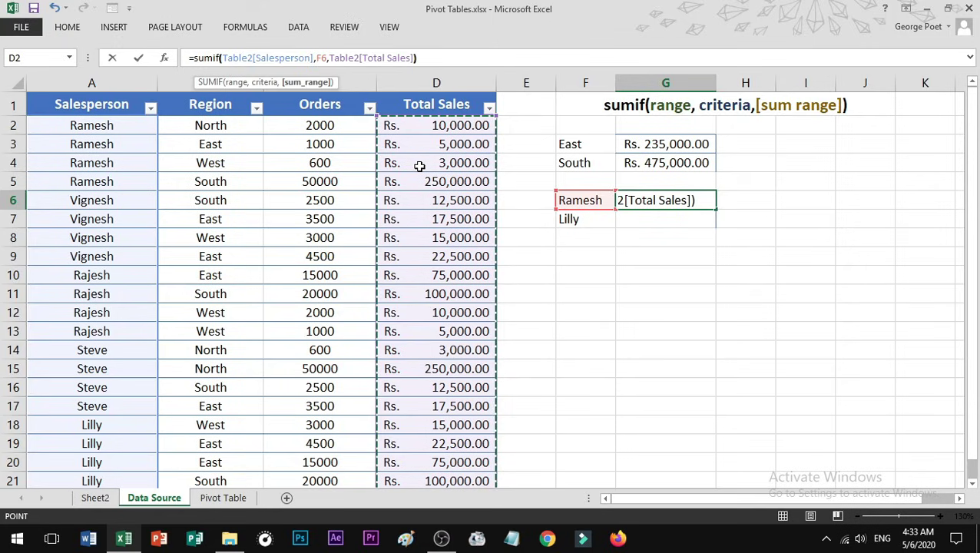
text())
key(Return)
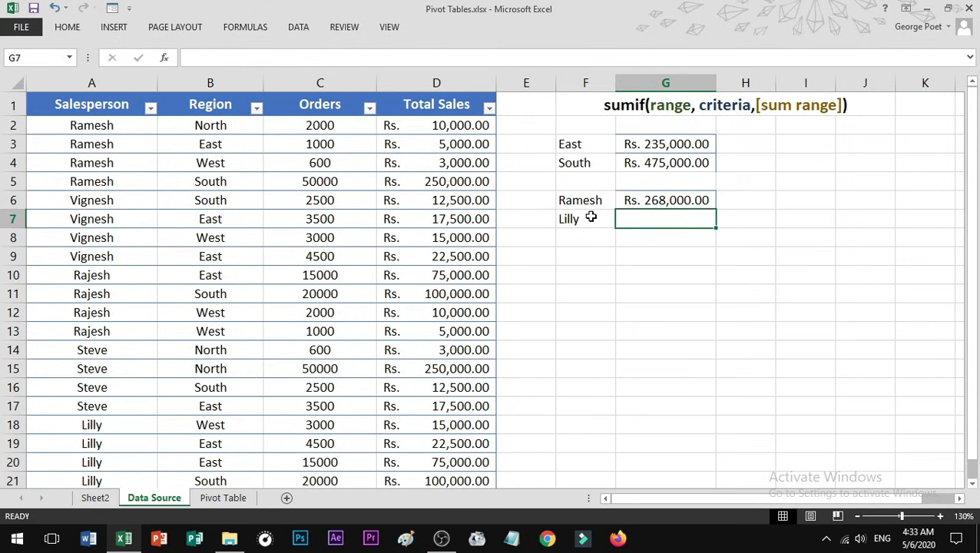
click(585, 200)
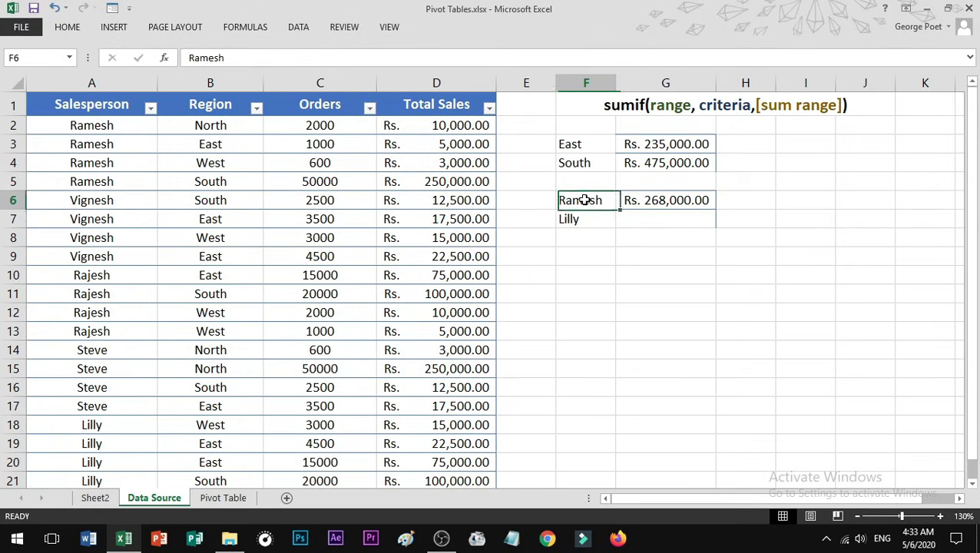
click(630, 202)
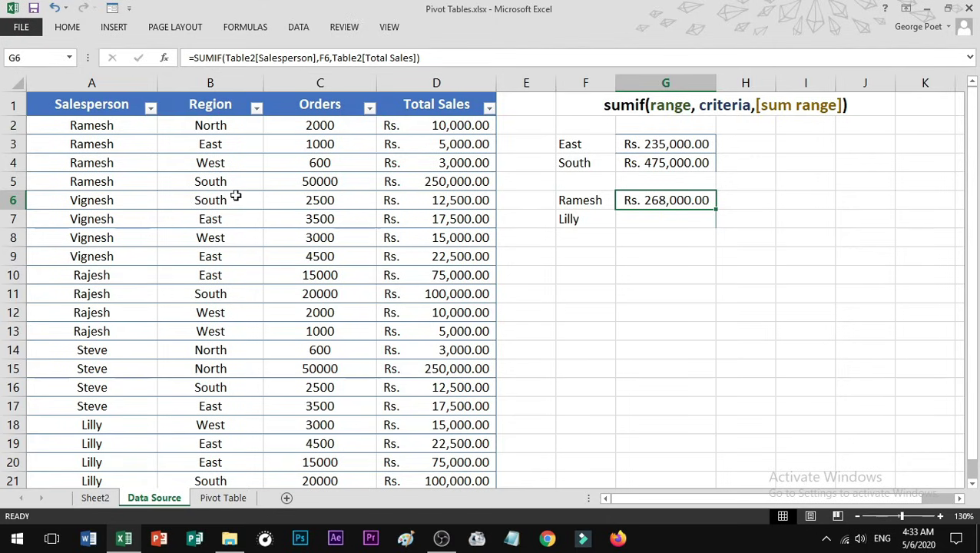
click(106, 129)
drag(105, 144, 127, 182)
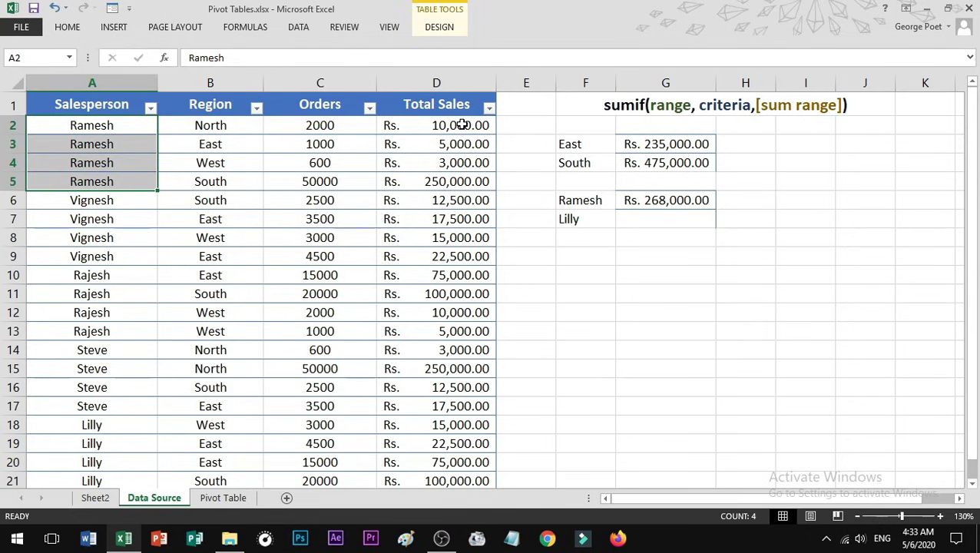
drag(461, 125, 459, 182)
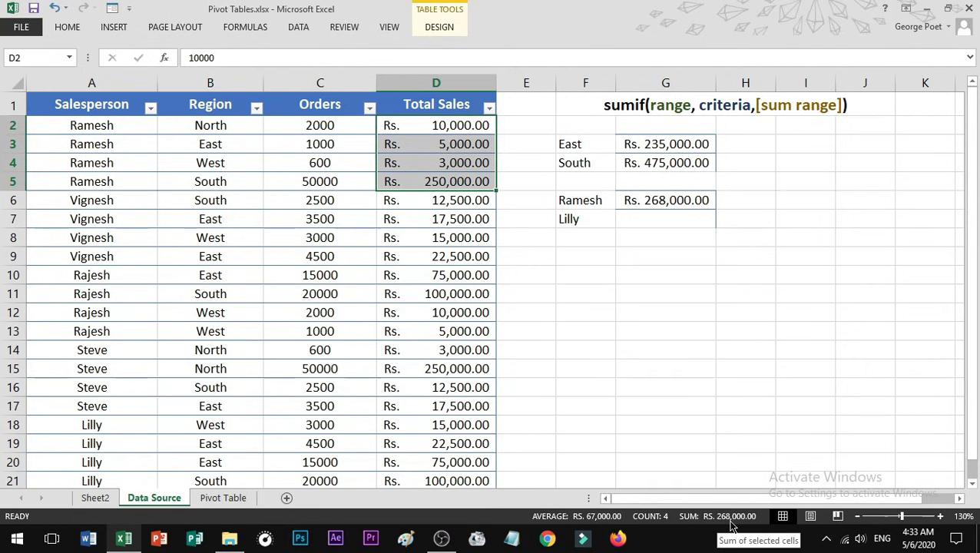
Fill G6's SUMIF formula down to G7, giving Lilly's total of Rs. 212,500.00.
click(630, 222)
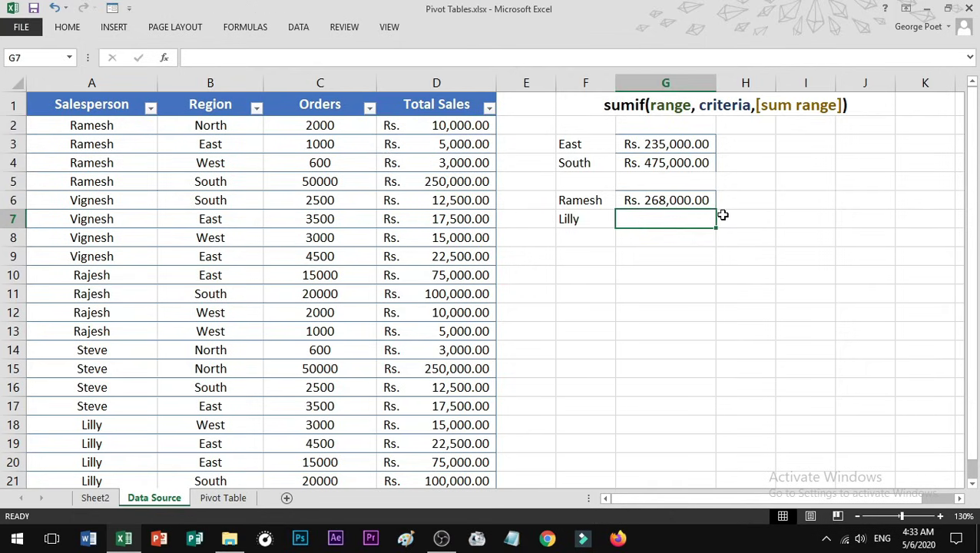
click(710, 203)
drag(717, 209, 718, 229)
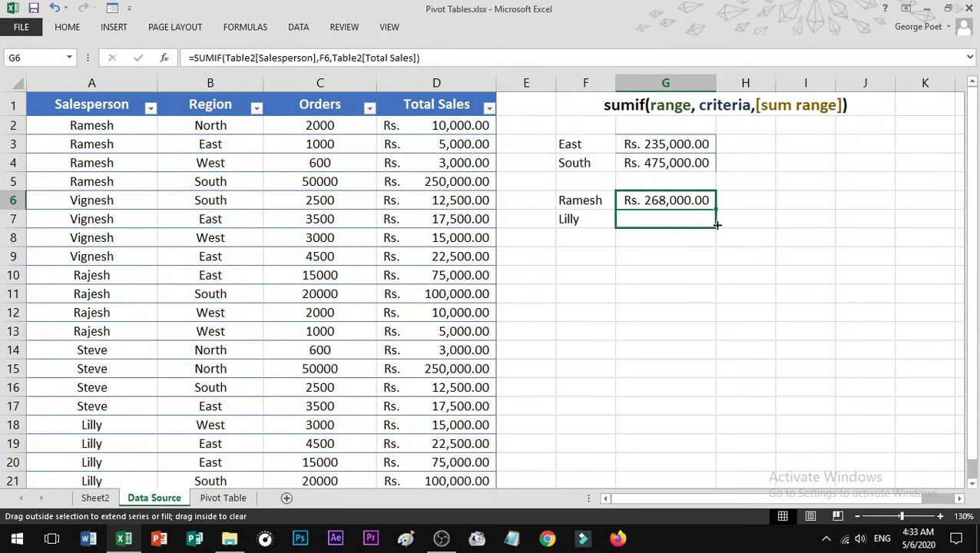
click(672, 246)
click(657, 223)
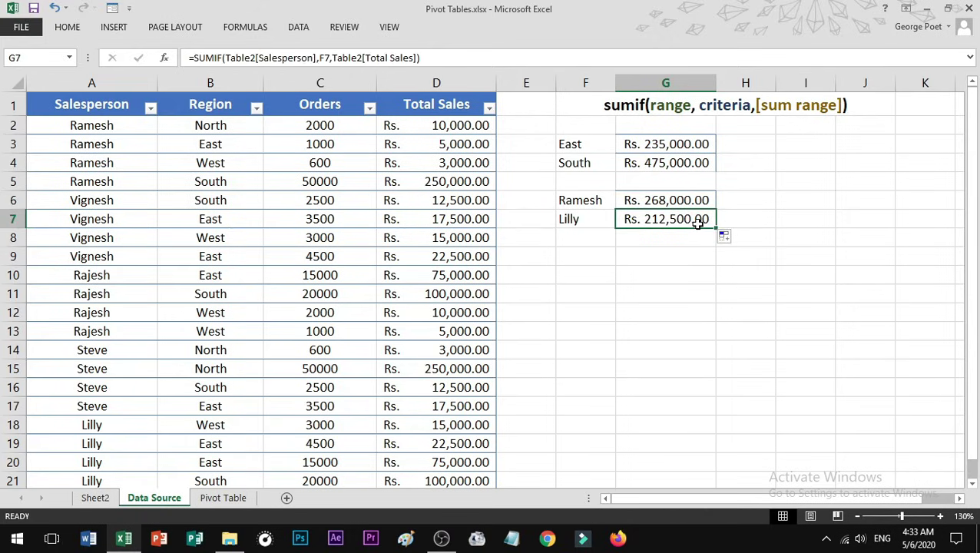
Change the criteria to North, West, Rajesh and Steve so the SUMIF totals update.
click(597, 146)
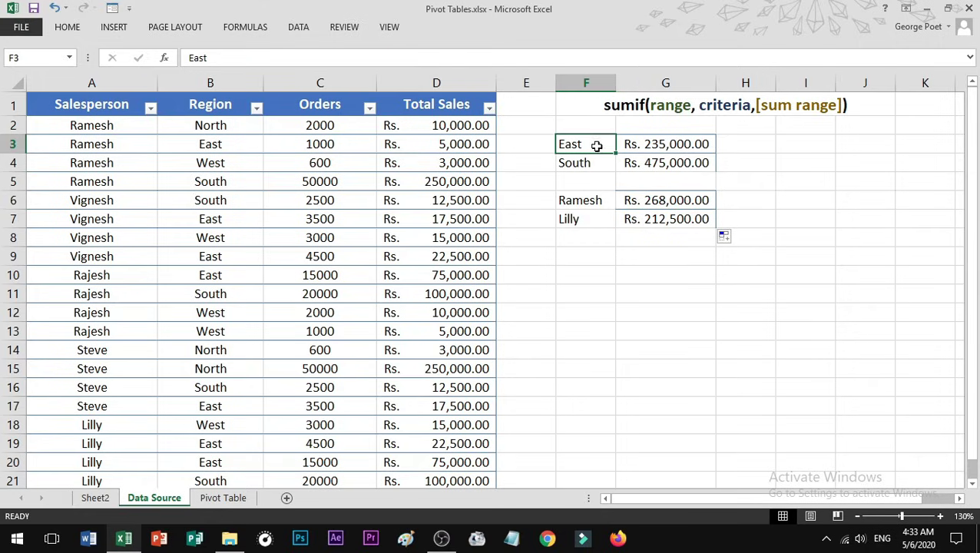
text(No)
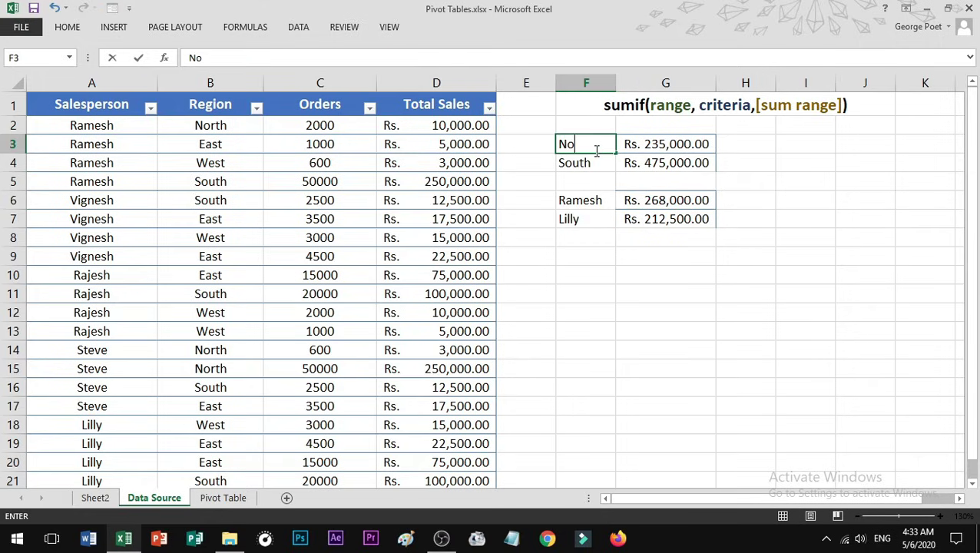
text(rth)
key(Return)
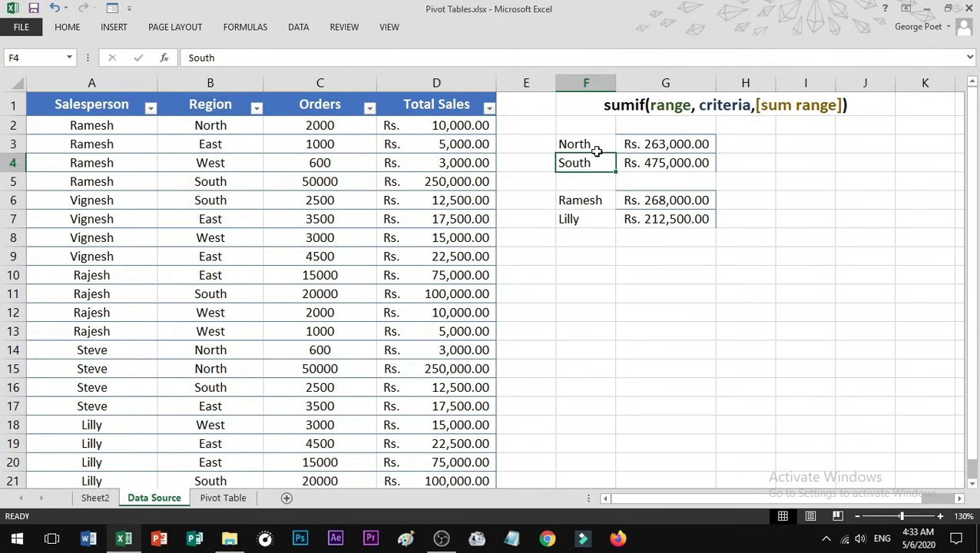
text(West)
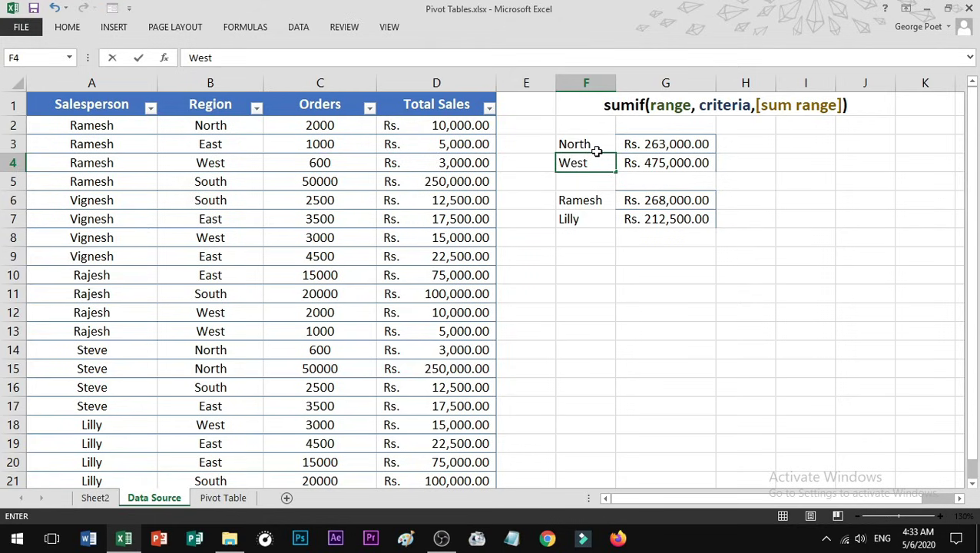
key(Return)
key(Return)
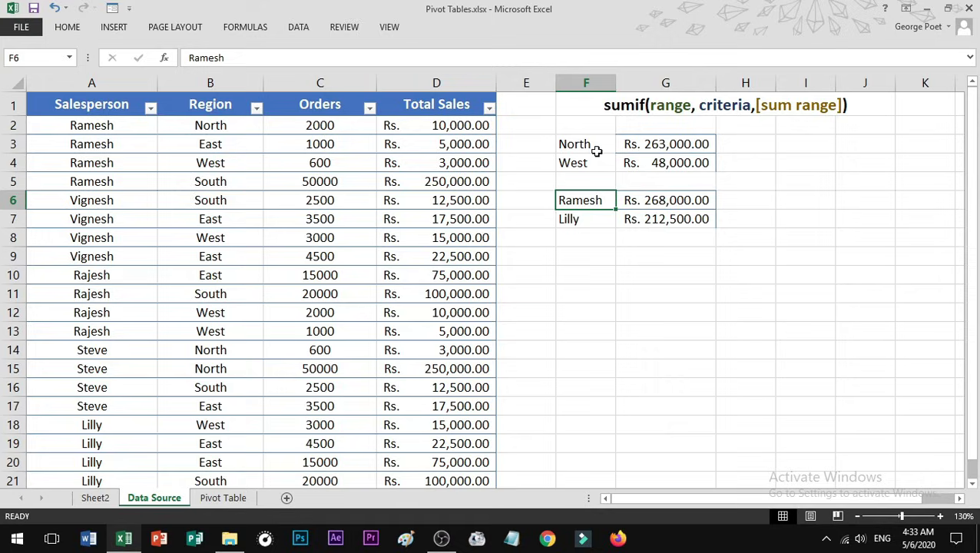
text(Rajesg)
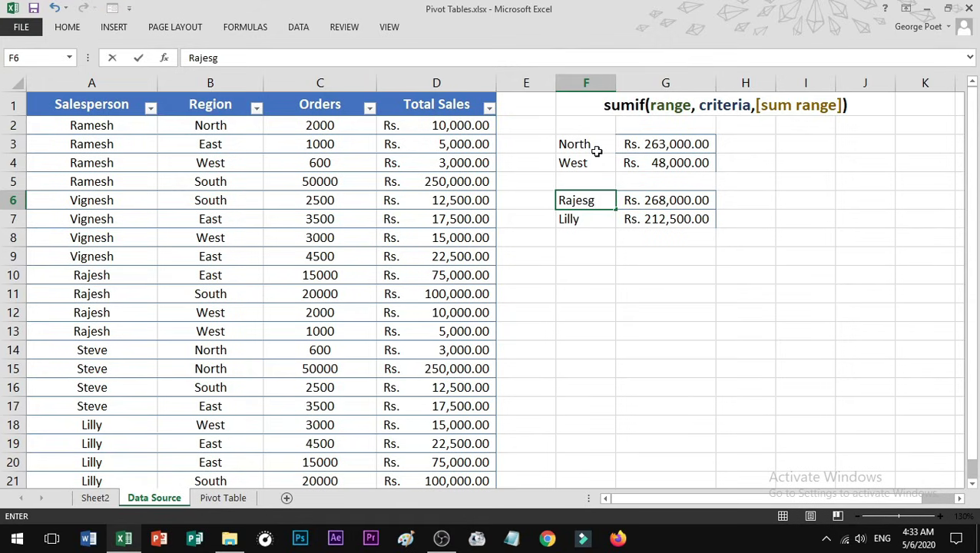
text(h)
key(Return)
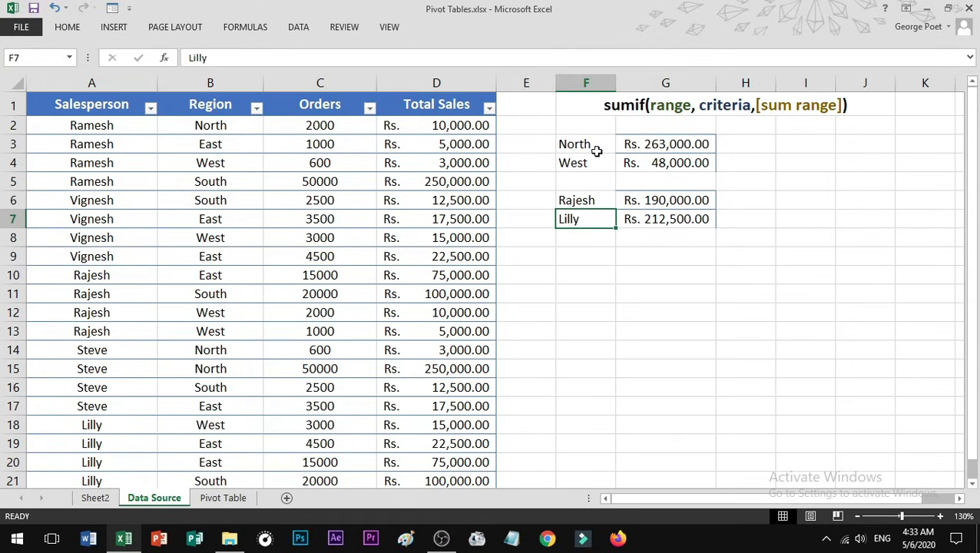
text(Steve)
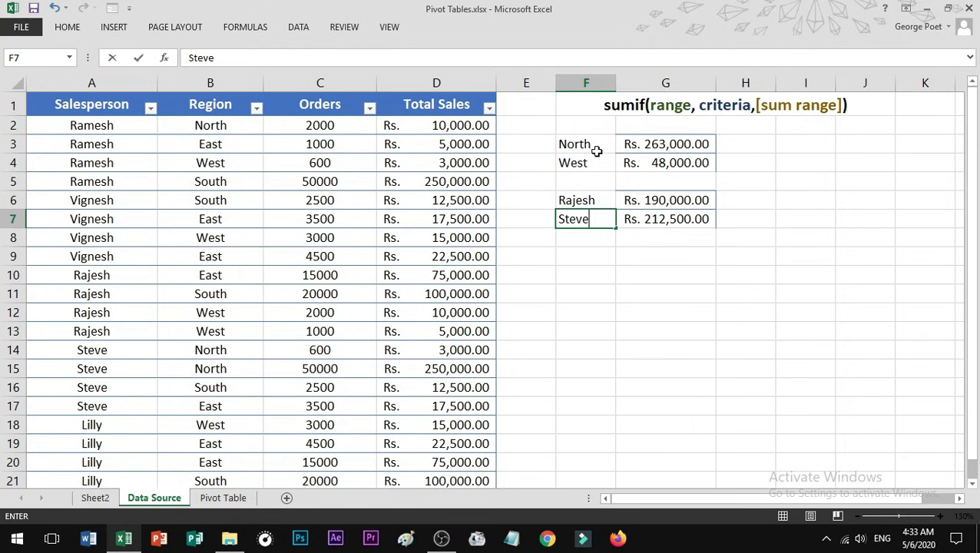
key(Up)
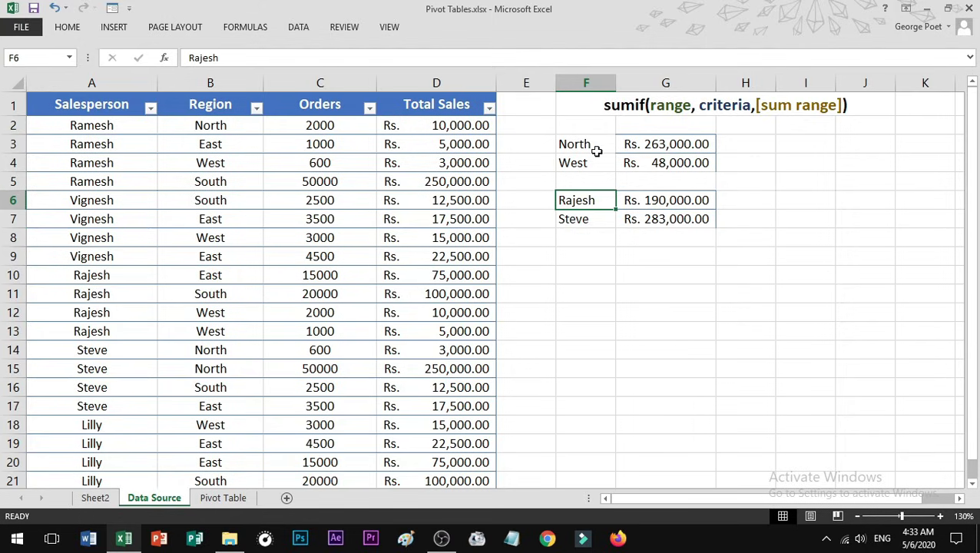
ctrl+scroll(597, 151, down, 1)
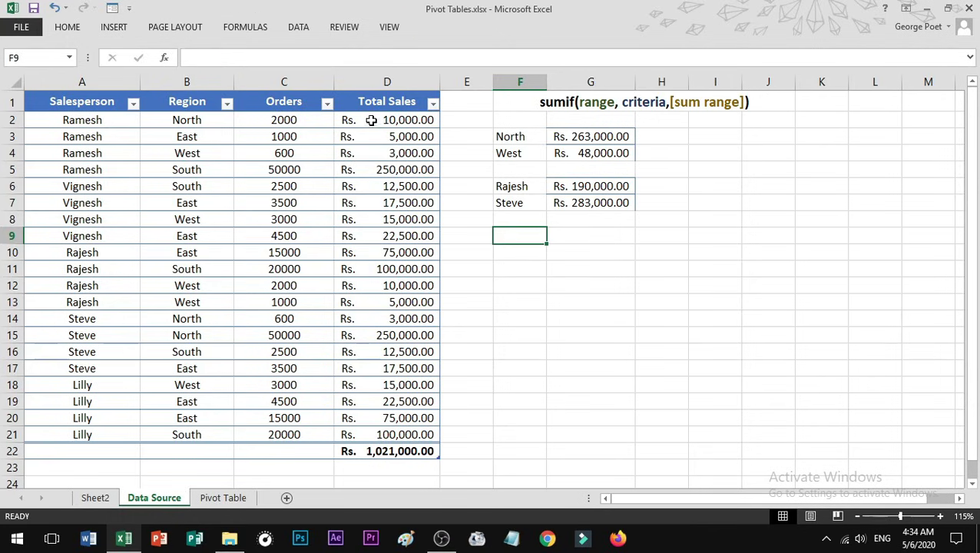
drag(371, 122, 398, 434)
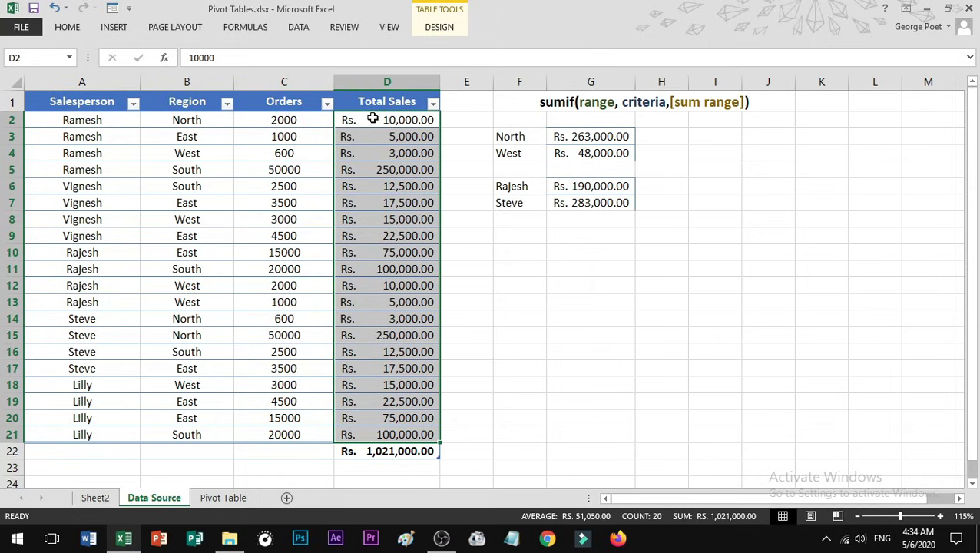
drag(372, 119, 372, 431)
click(606, 236)
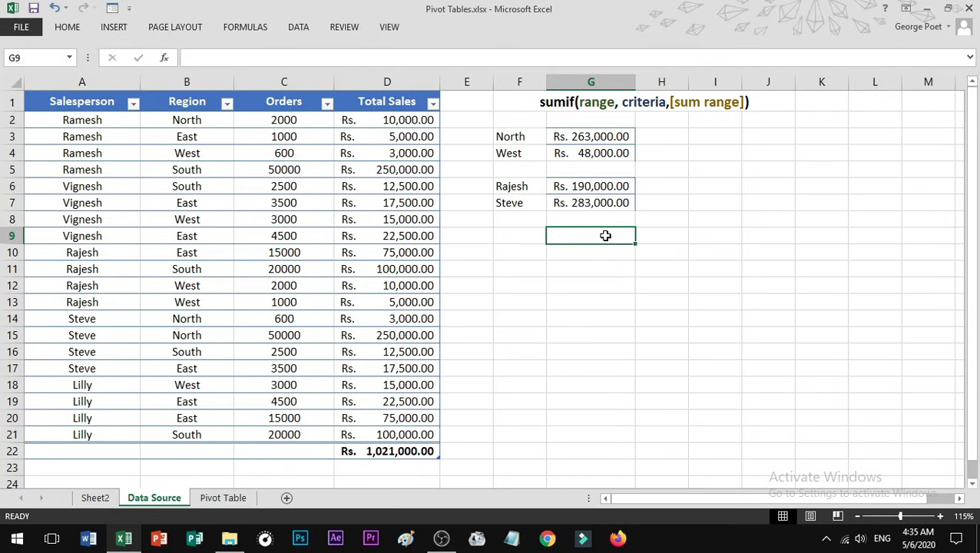